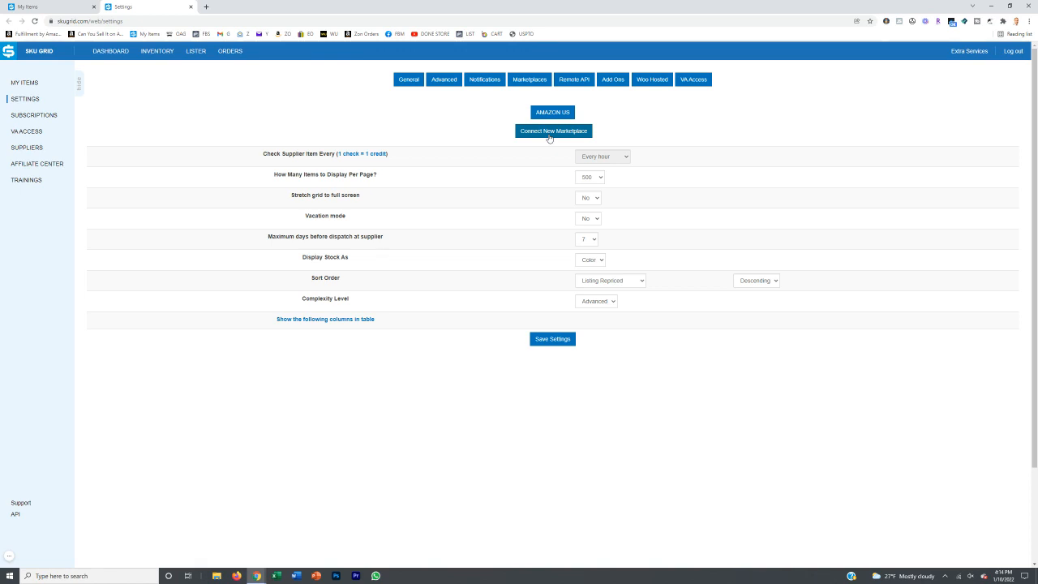
Connect a new marketplace with Amazon as the platform and UK as the division, and save it
left_click(549, 134)
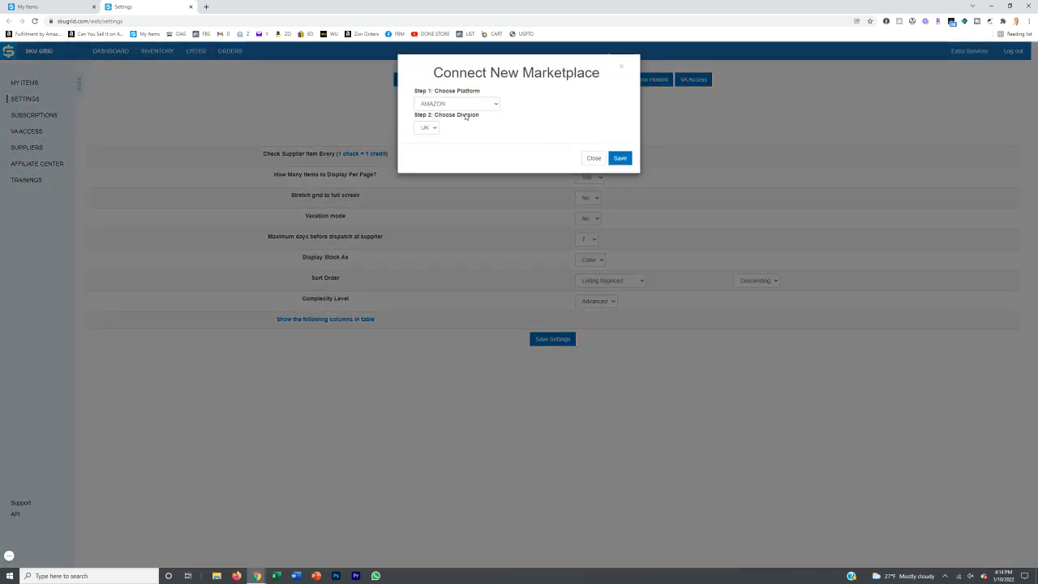
left_click(462, 107)
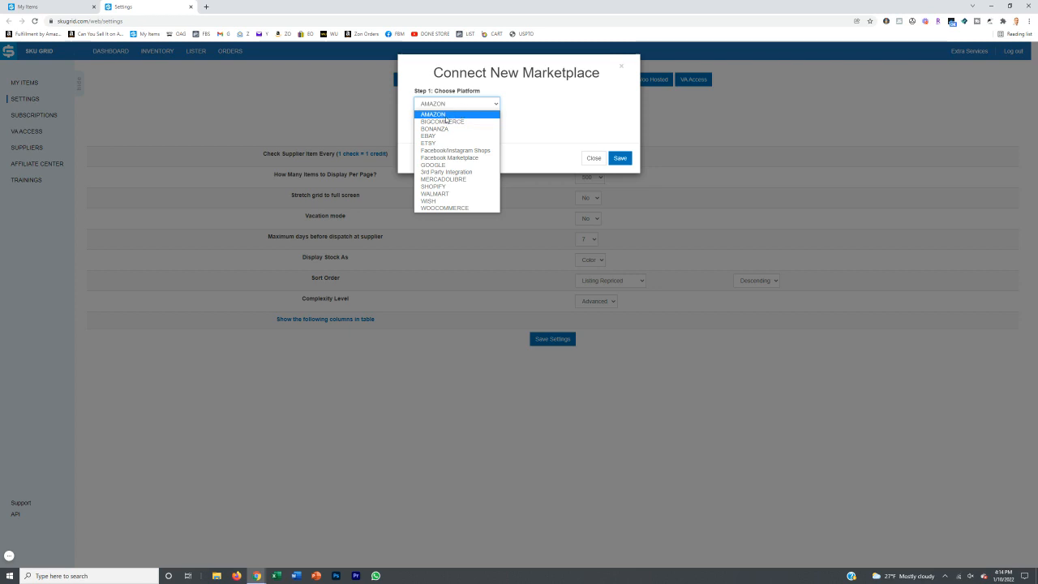
left_click(548, 118)
left_click(435, 130)
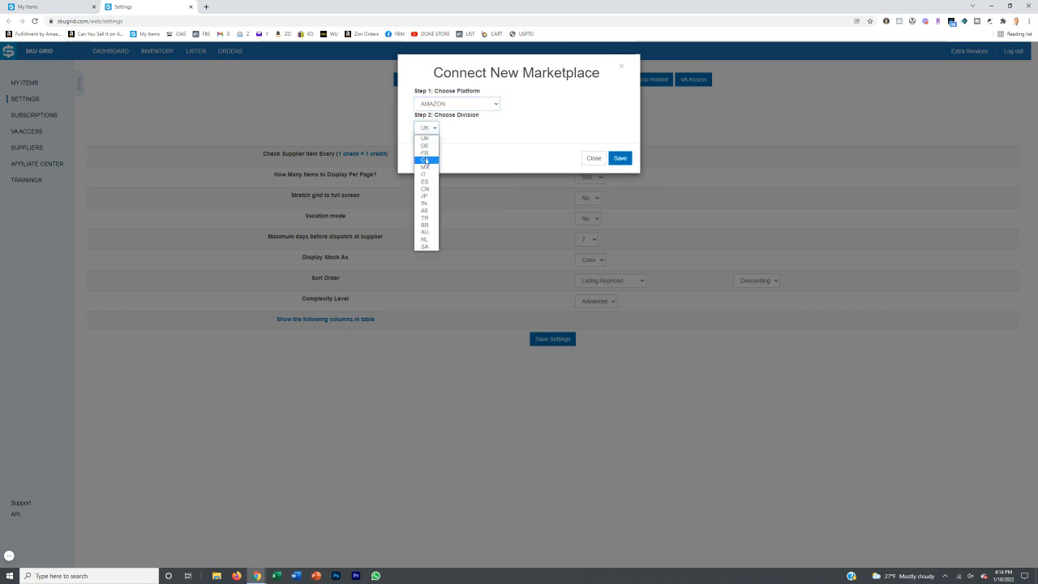
left_click(490, 131)
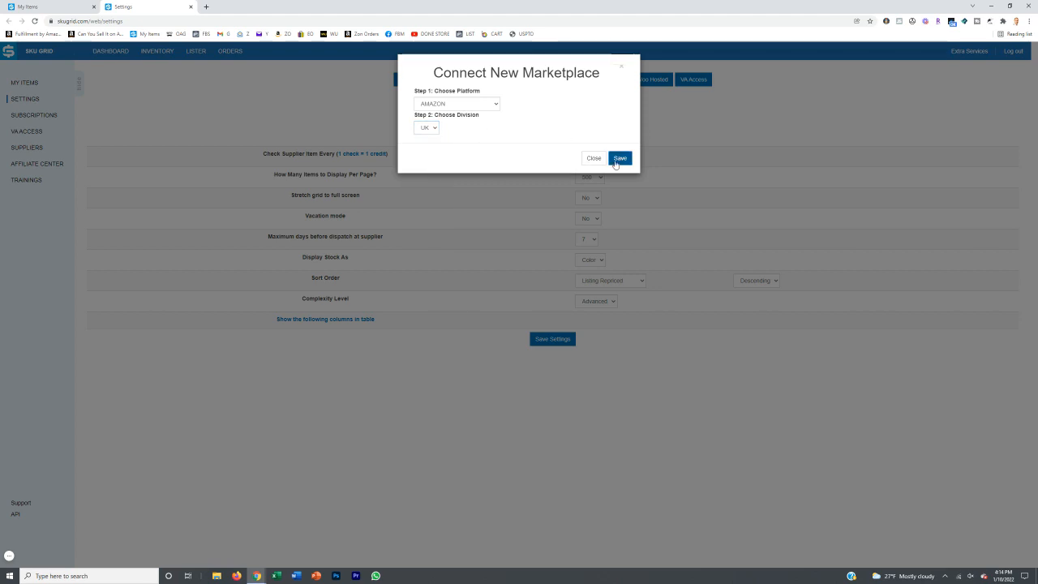
left_click(618, 159)
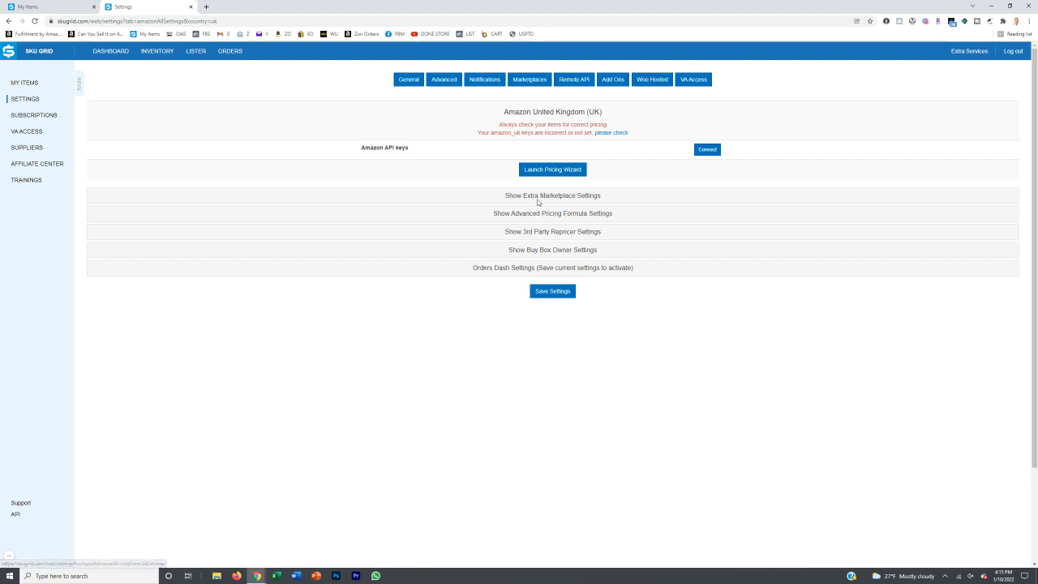
Expand the extra marketplace settings for Amazon United Kingdom and set Auto Update Price to No
left_click(539, 197)
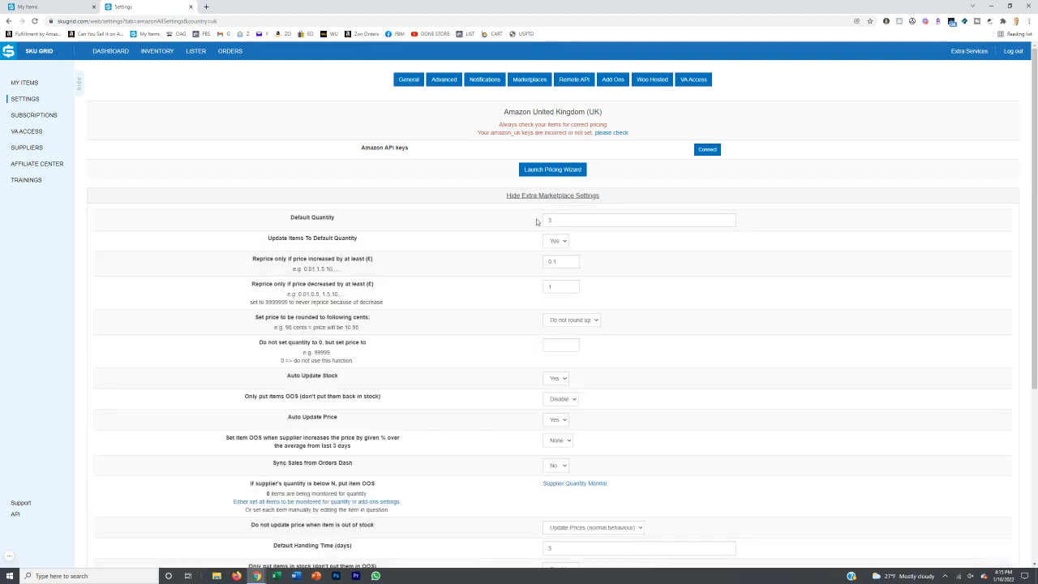
scroll(500, 241, "down", 1)
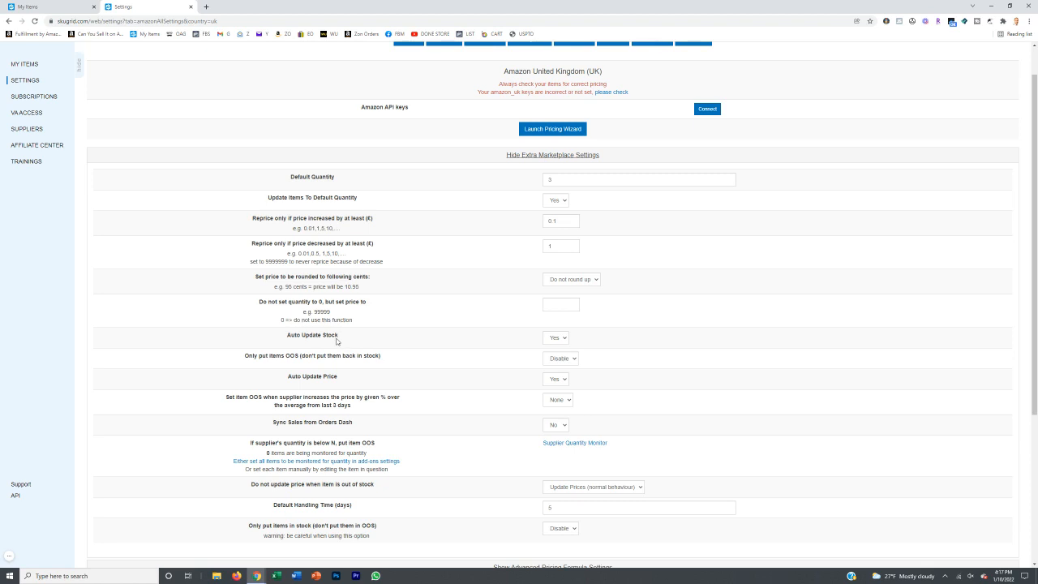
left_click(554, 180)
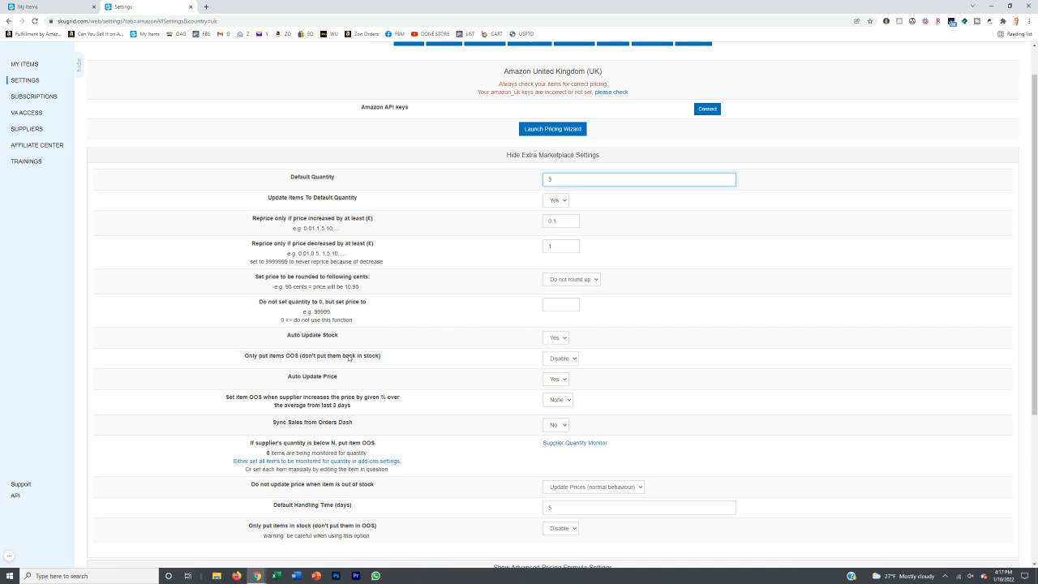
left_click(558, 361)
left_click(558, 360)
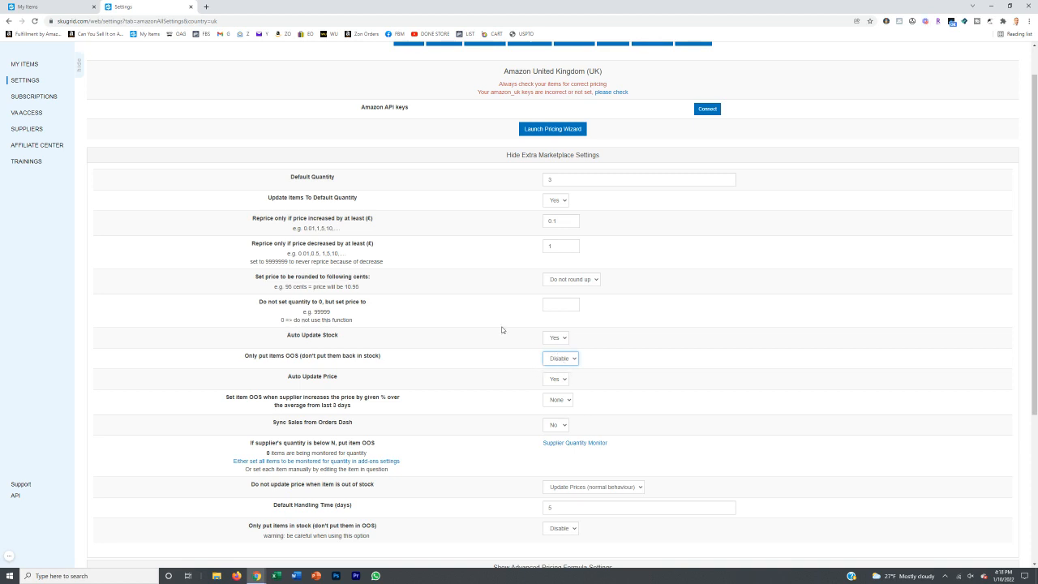
left_click(563, 382)
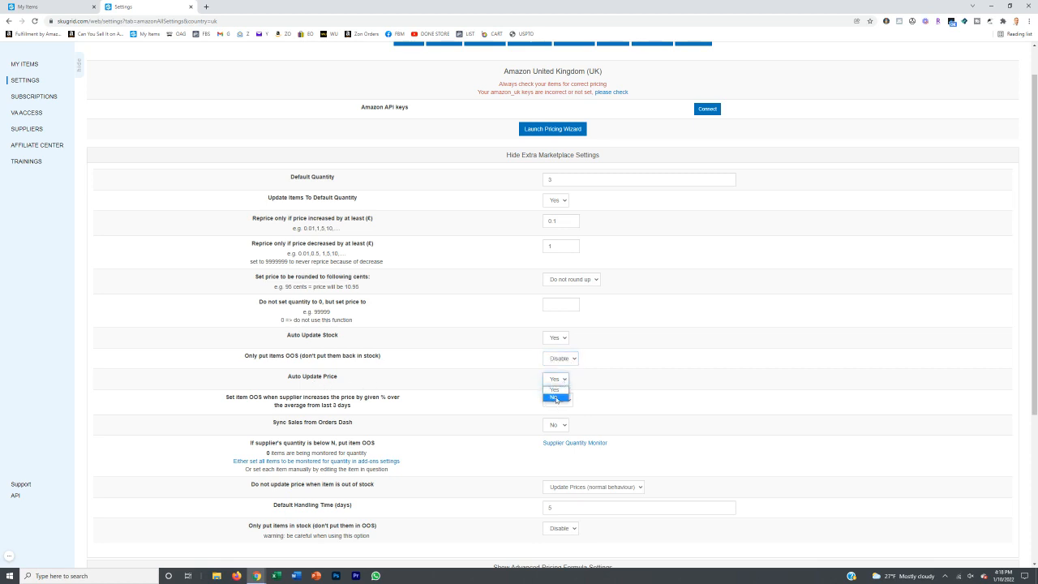
left_click(545, 396)
left_click(511, 381)
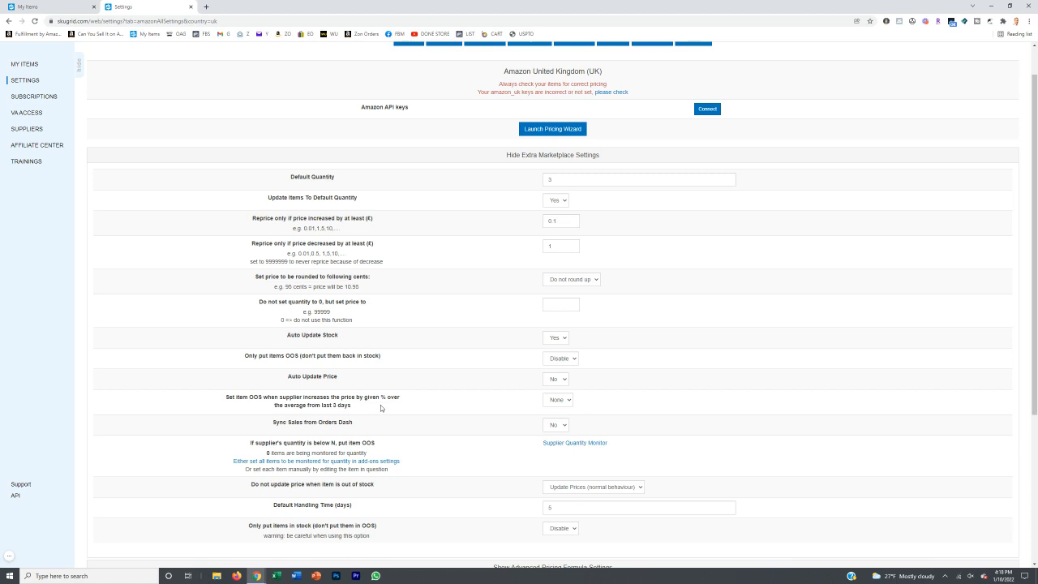
Review the remaining extra marketplace settings for Amazon United Kingdom, especially the default handling time
scroll(440, 405, "down", 1)
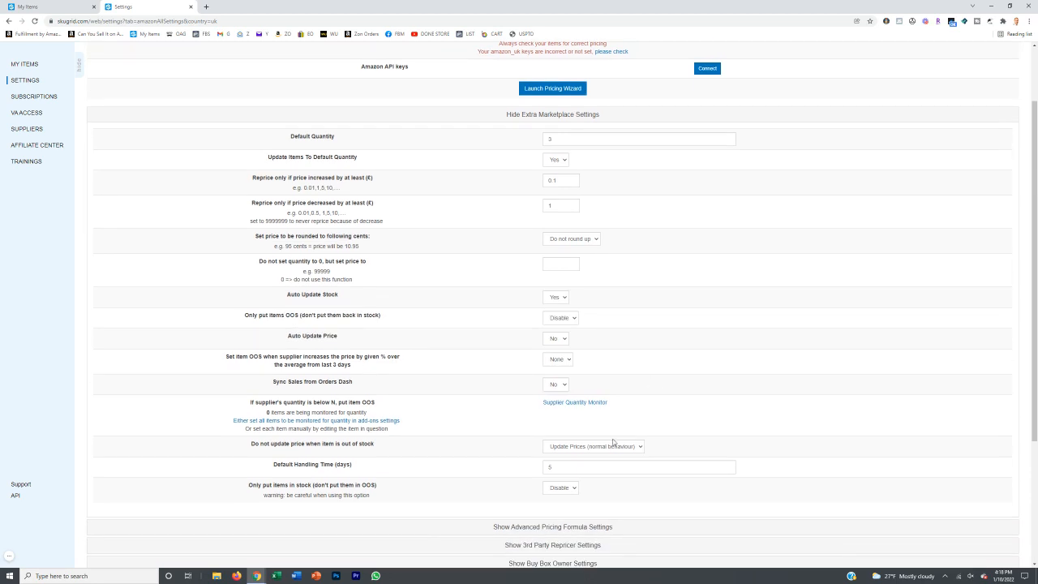
scroll(453, 460, "down", 1)
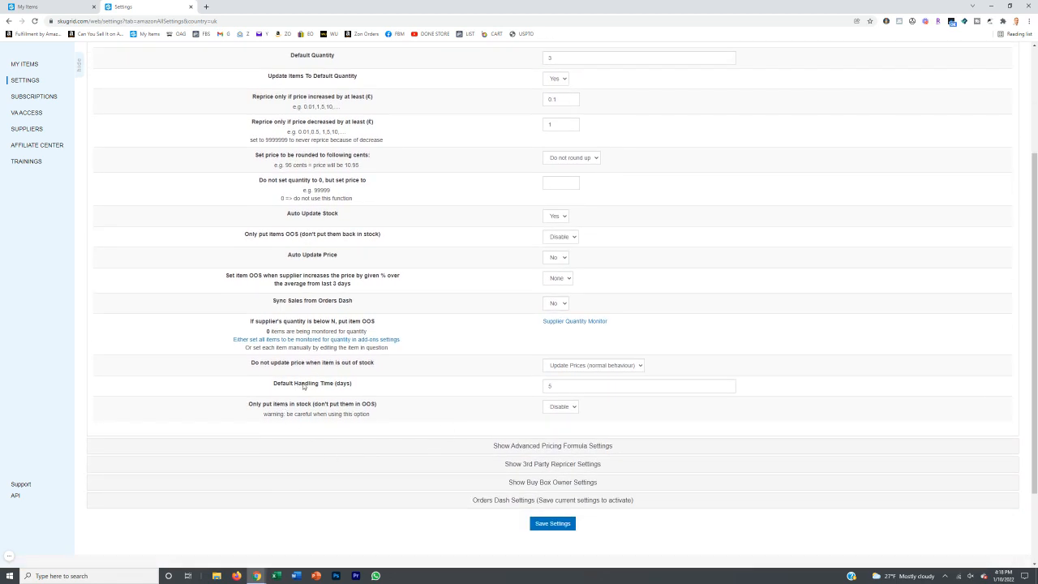
double_click(549, 386)
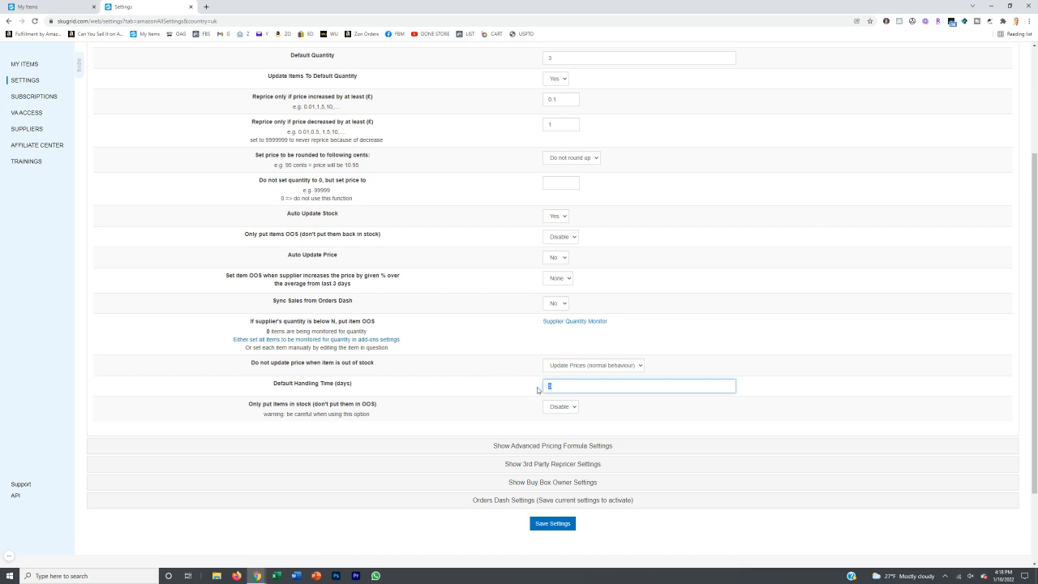
left_click(459, 390)
double_click(546, 387)
left_click(513, 382)
scroll(467, 421, "up", 2)
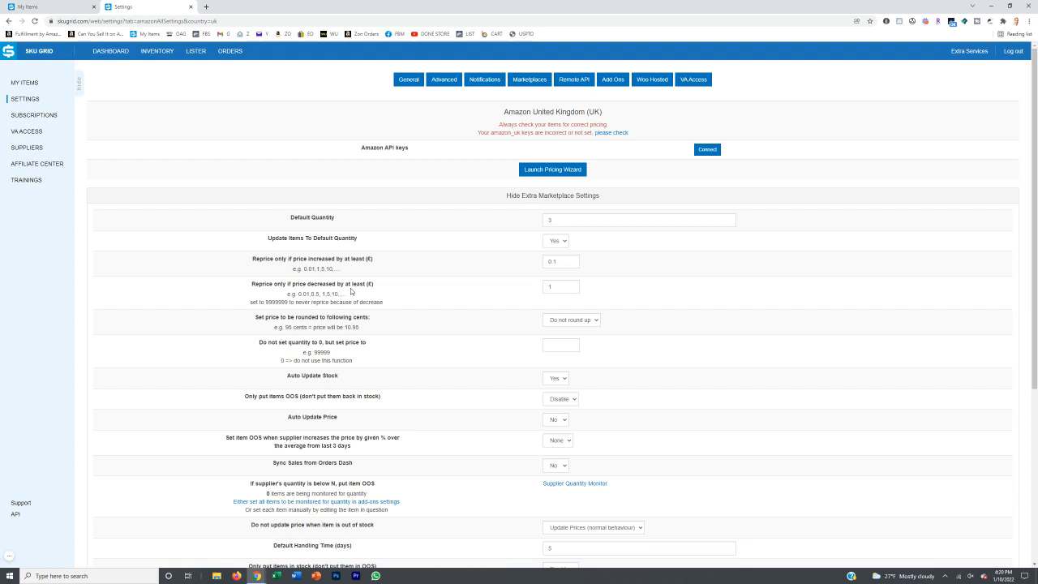
Close the marketplace settings page and open the Vet Worthy Protective Cone Dog Collar item for editing
left_click(191, 7)
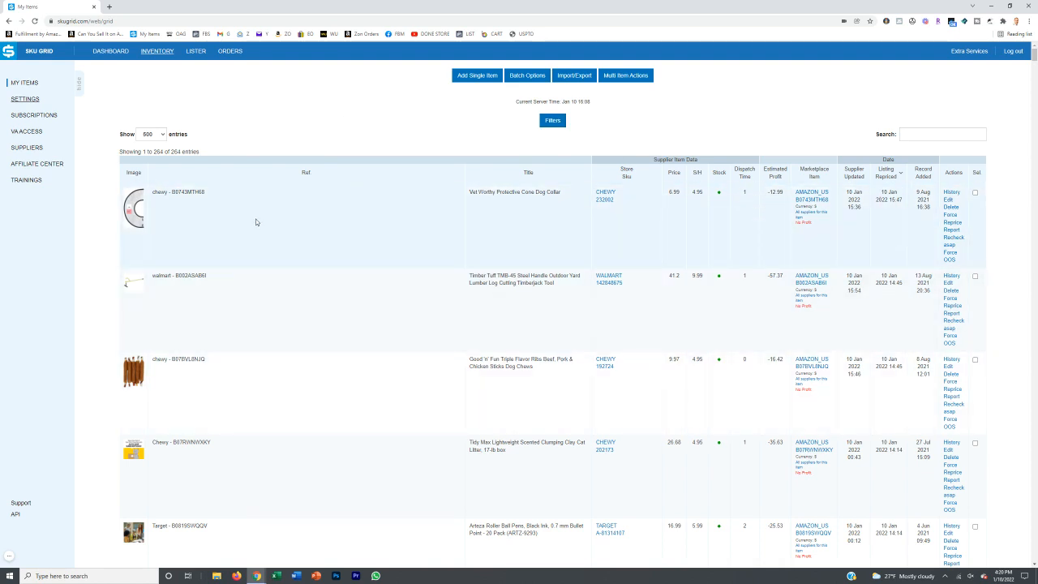
left_click(950, 202)
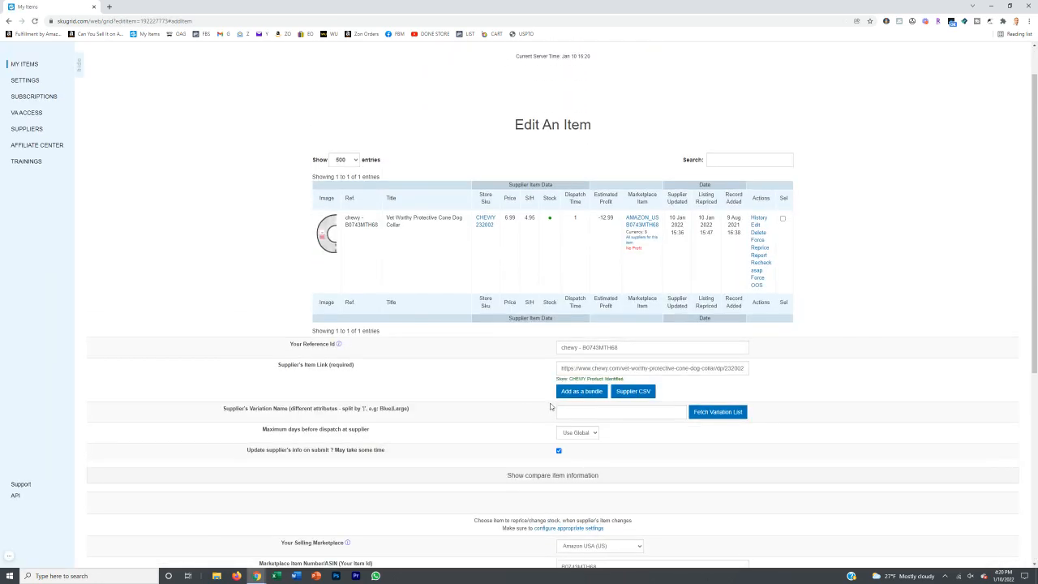
scroll(551, 406, "down", 2)
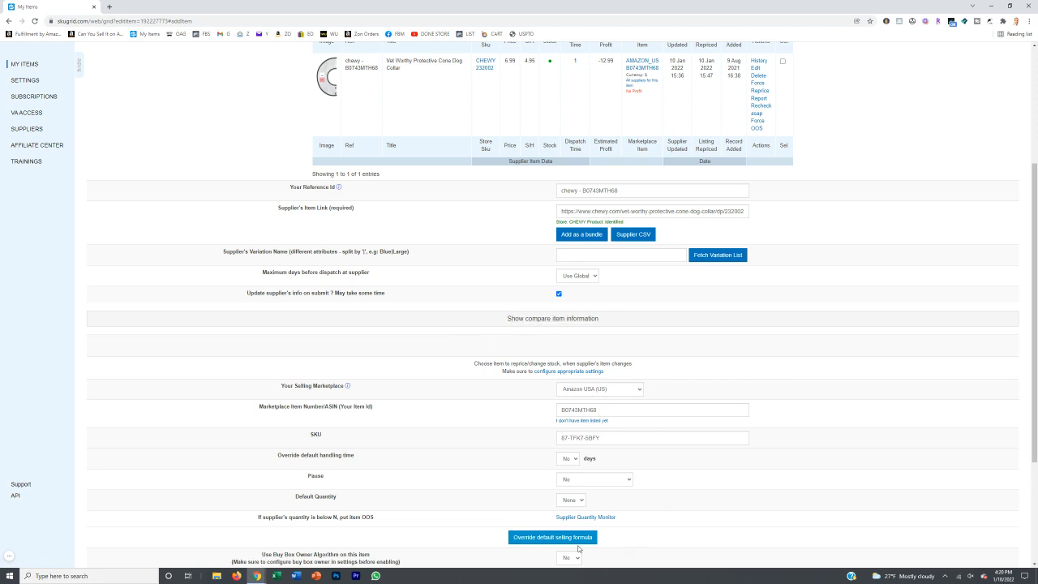
scroll(652, 531, "down", 1)
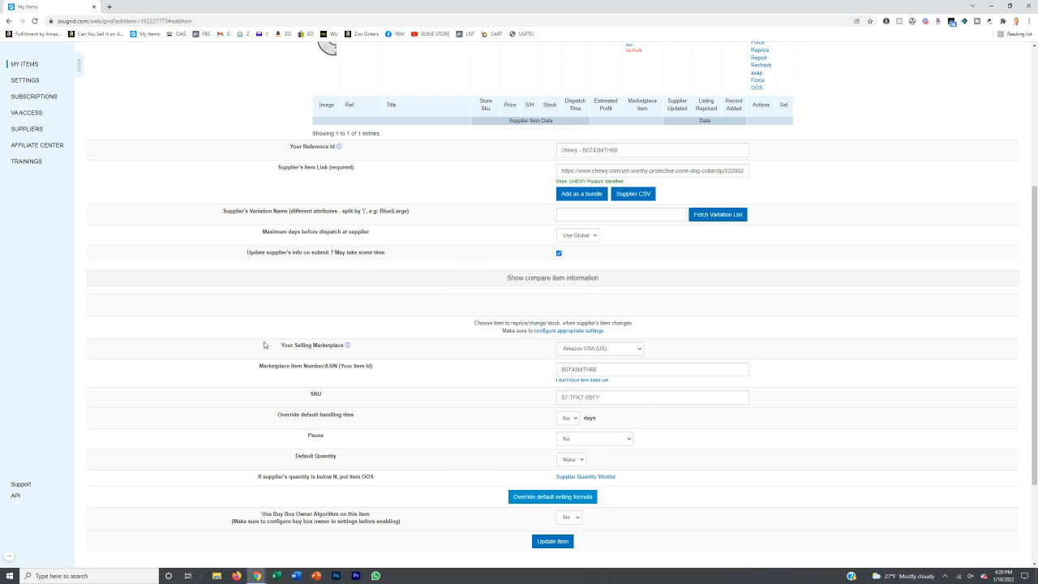
Examine the selling marketplace choices and the marketplace item number (ASIN) field of the dog collar item
left_click(604, 348)
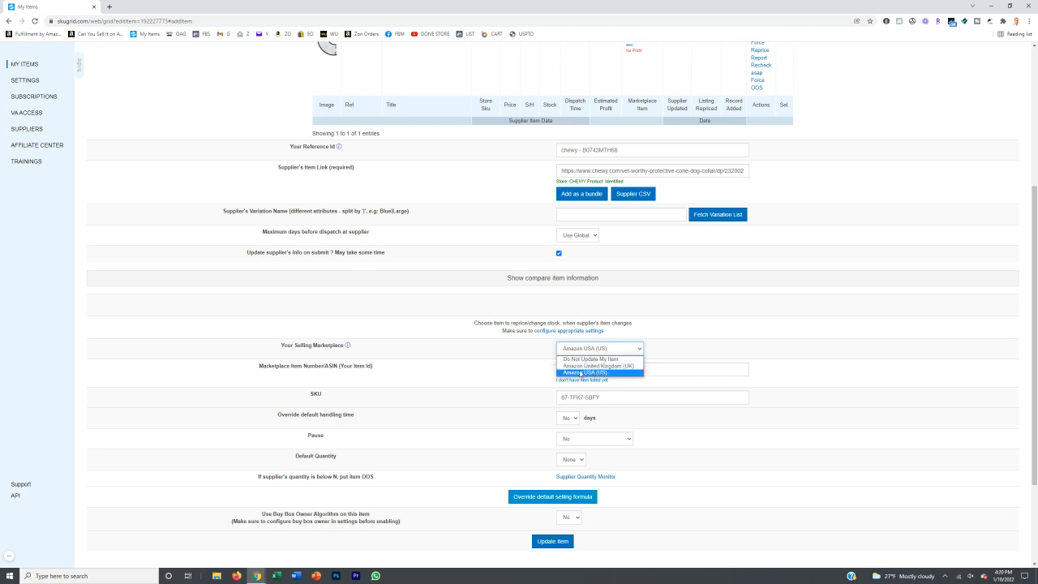
left_click(535, 353)
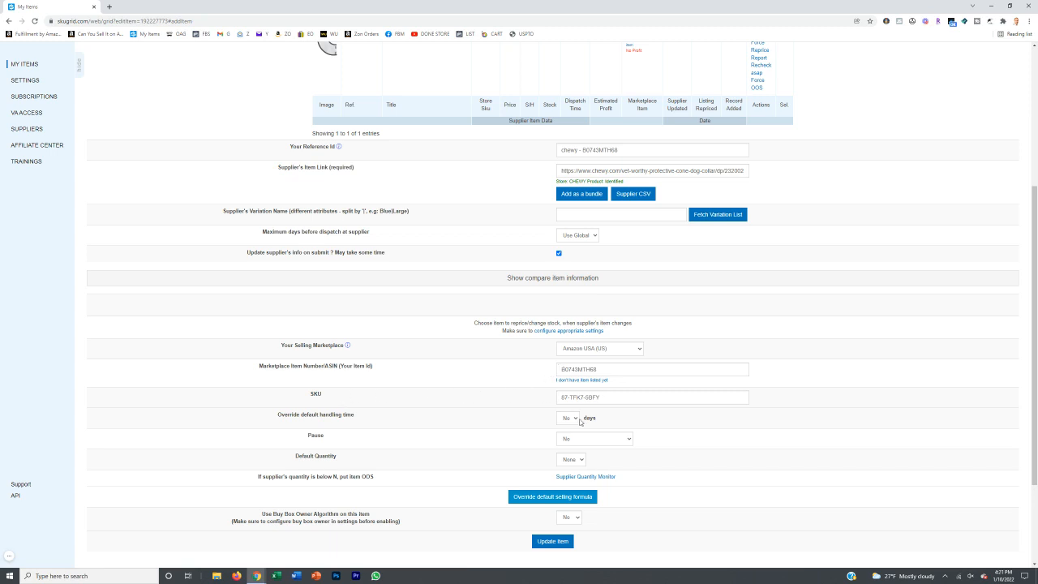
scroll(582, 423, "down", 1)
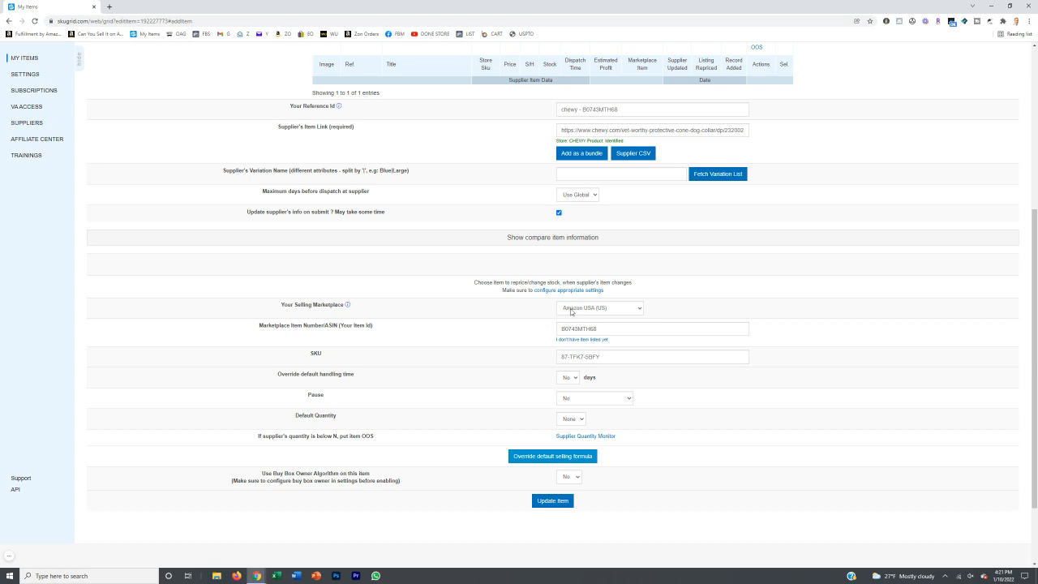
left_click(570, 311)
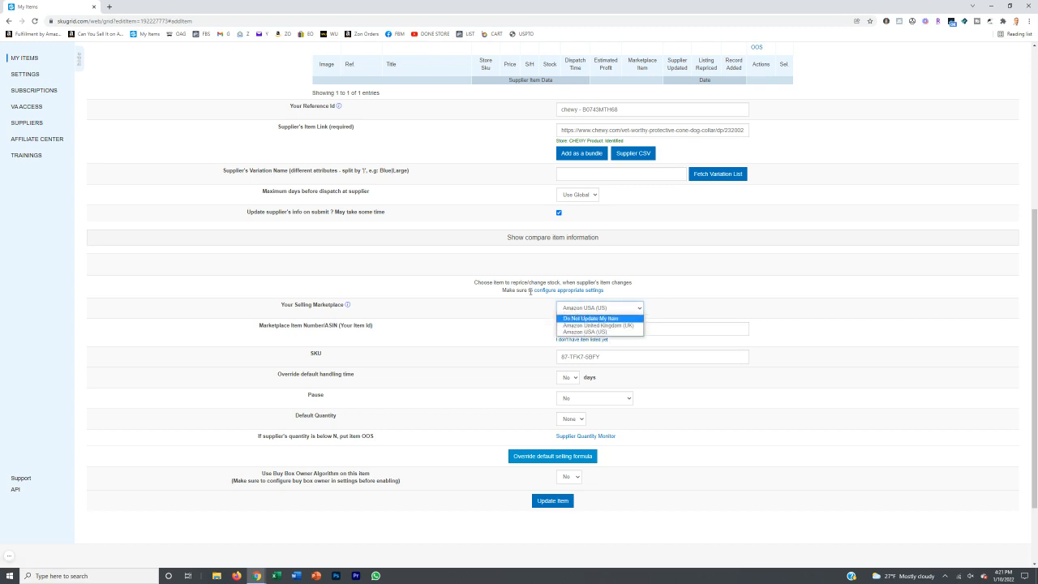
left_click(523, 297)
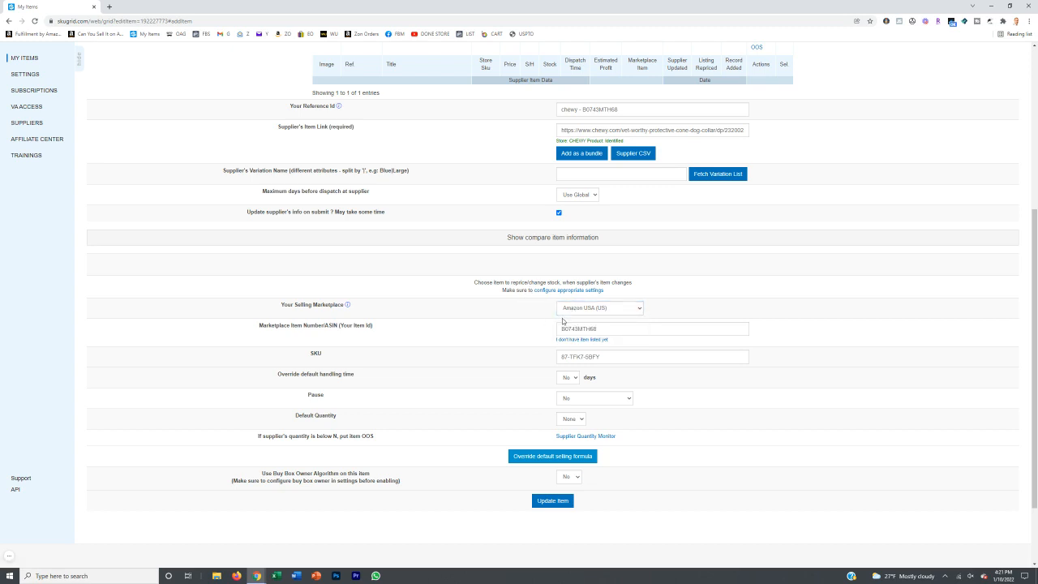
left_click(635, 329)
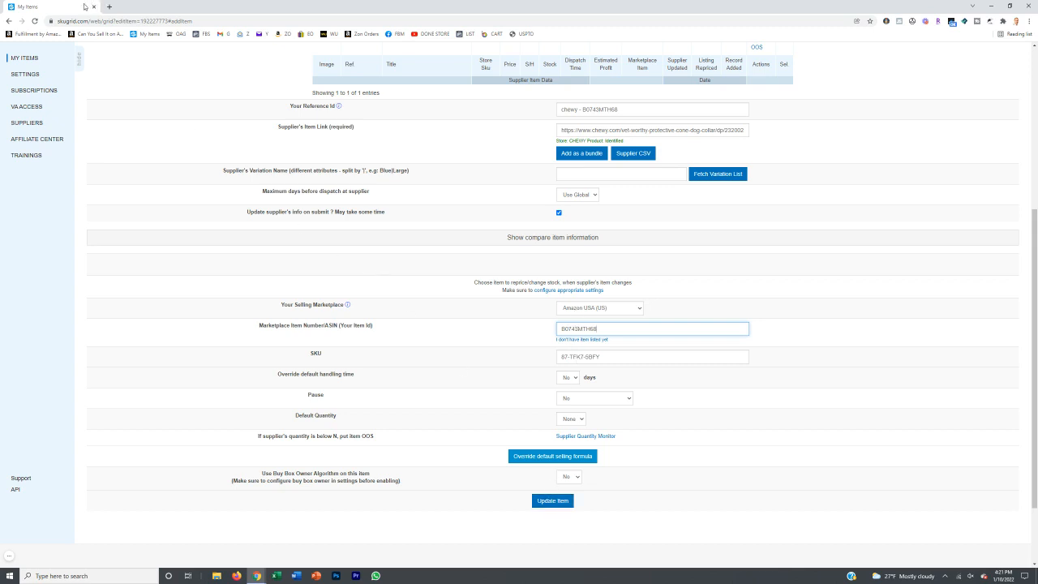
Return to the inventory list and open the full Add A Single Item form with more options
left_click(7, 21)
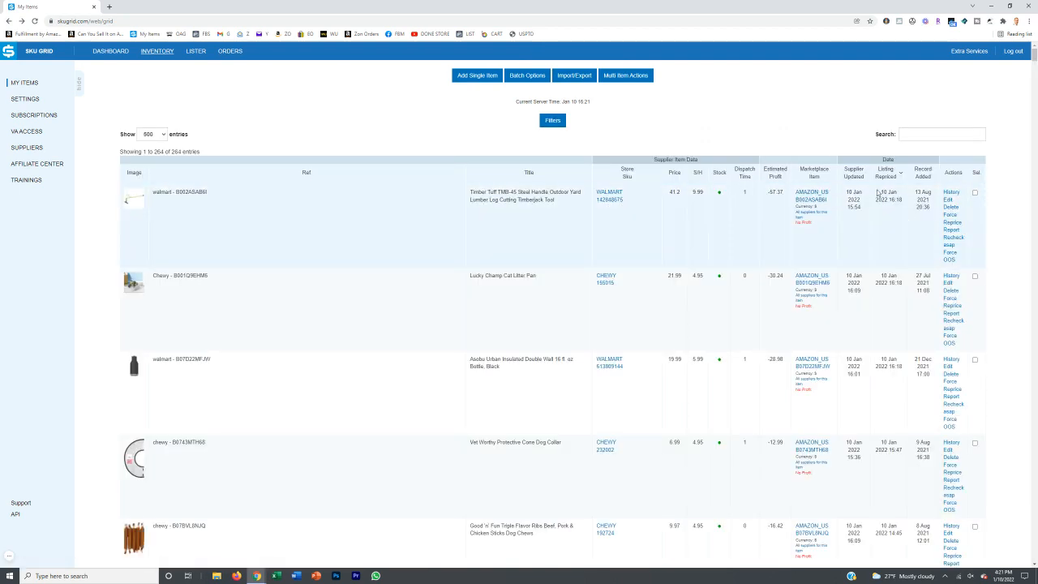
left_click(476, 76)
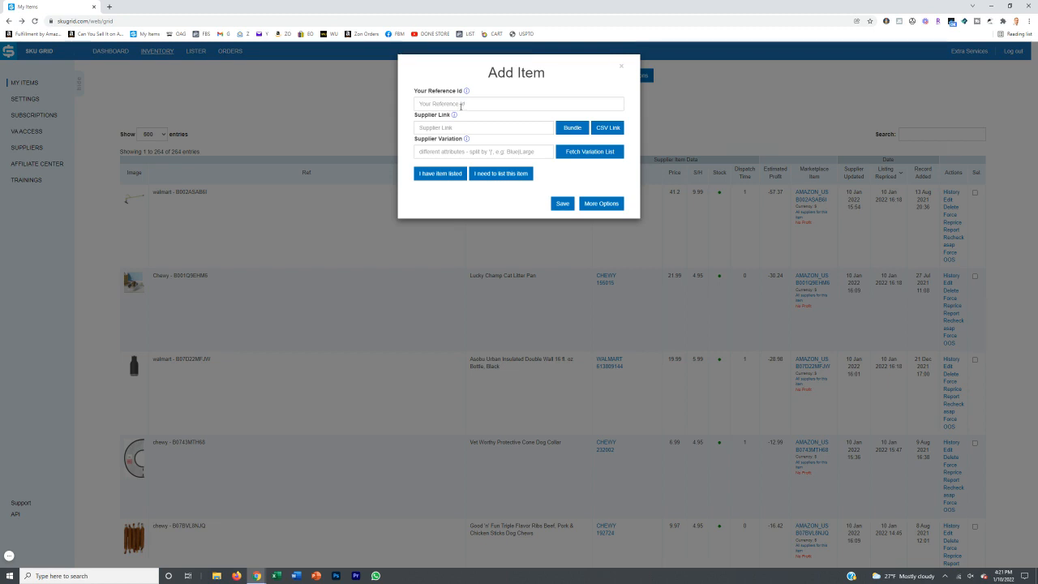
left_click(460, 105)
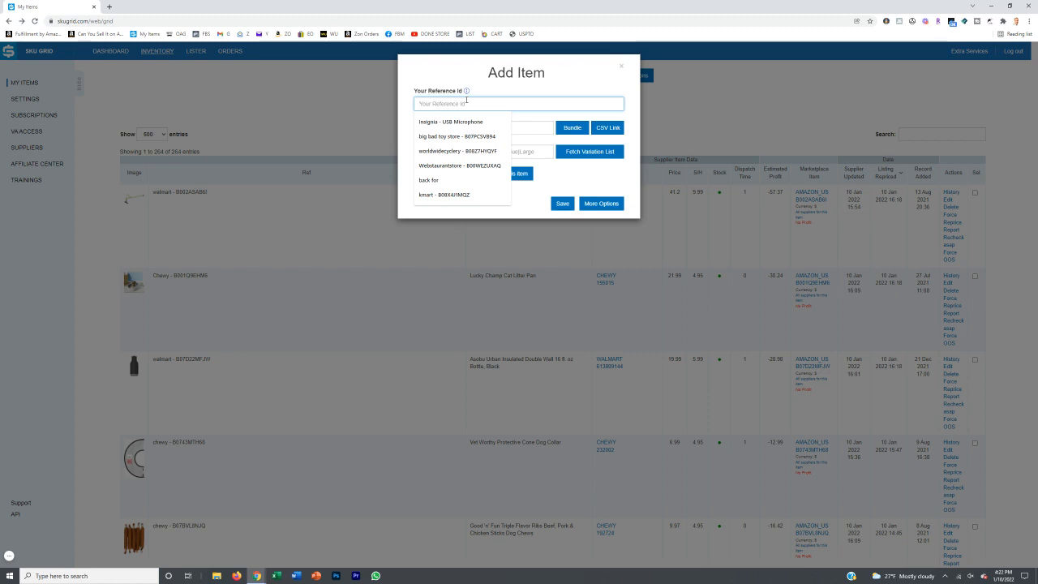
left_click(429, 99)
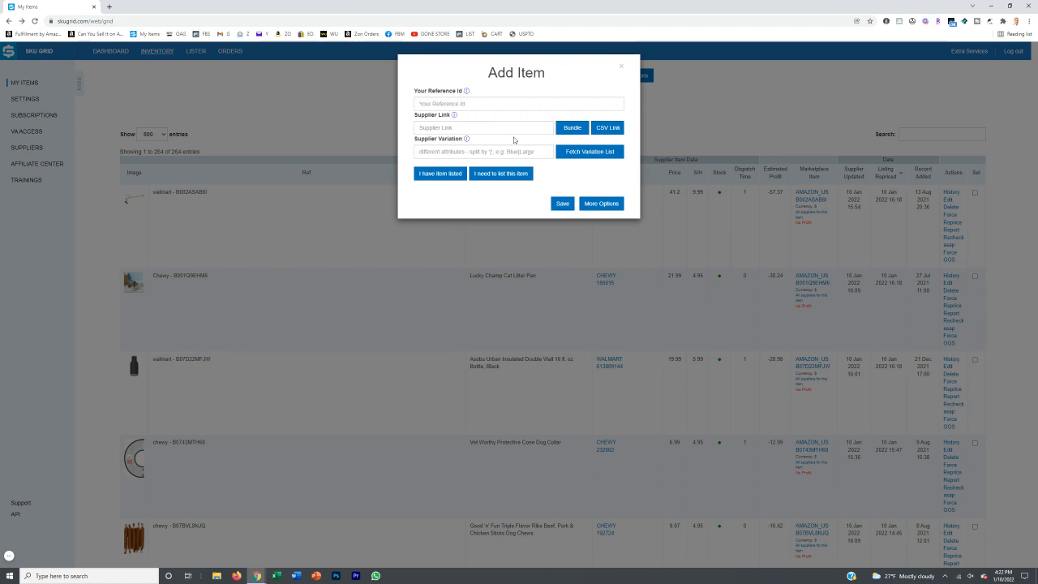
left_click(601, 203)
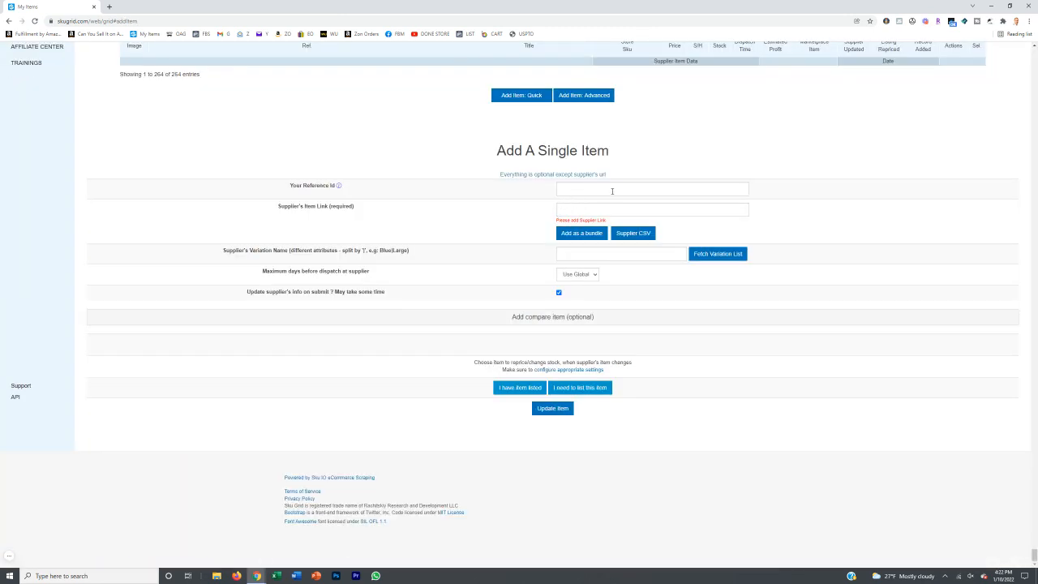
left_click(589, 186)
left_click(484, 216)
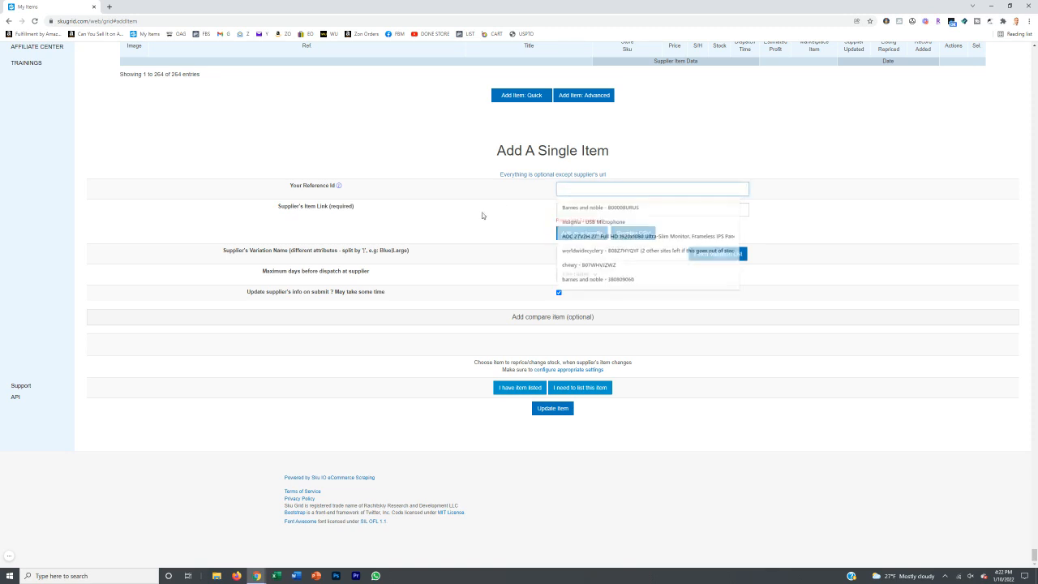
Mark the new item as already listed and set its selling marketplace to Amazon USA (US)
left_click(527, 388)
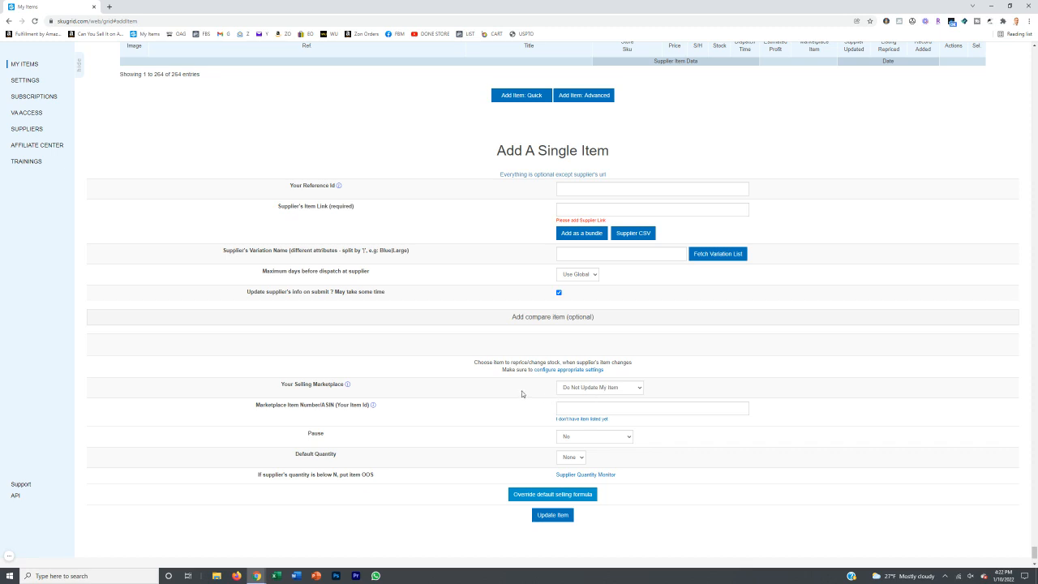
left_click(606, 391)
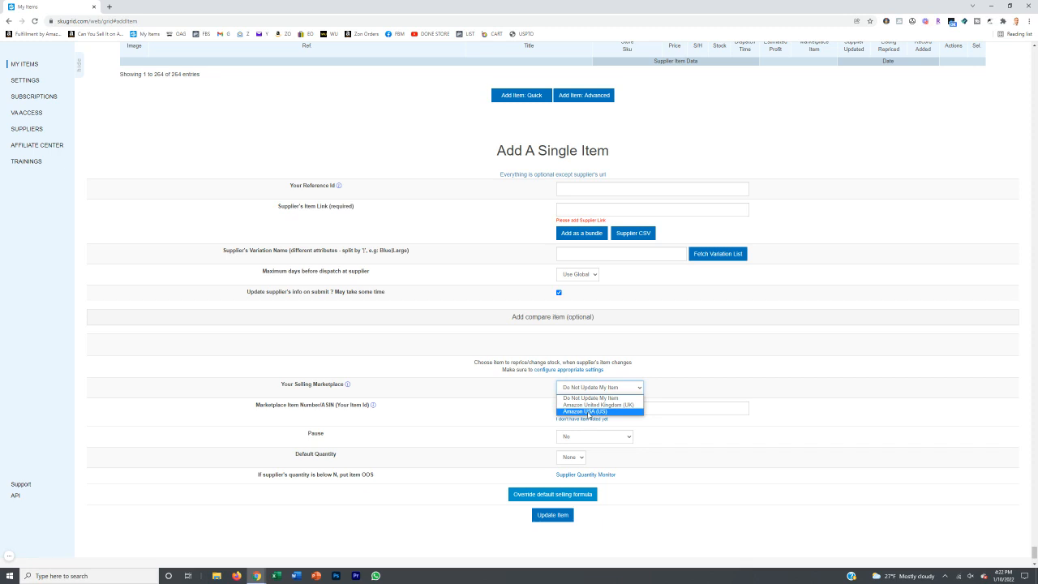
left_click(583, 412)
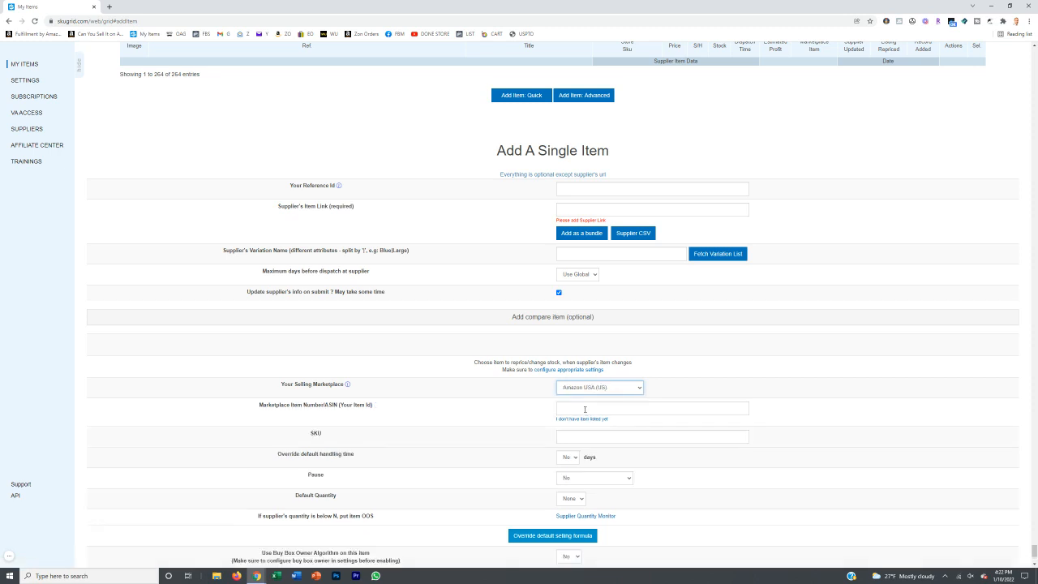
left_click(582, 408)
left_click(490, 412)
scroll(567, 438, "down", 3)
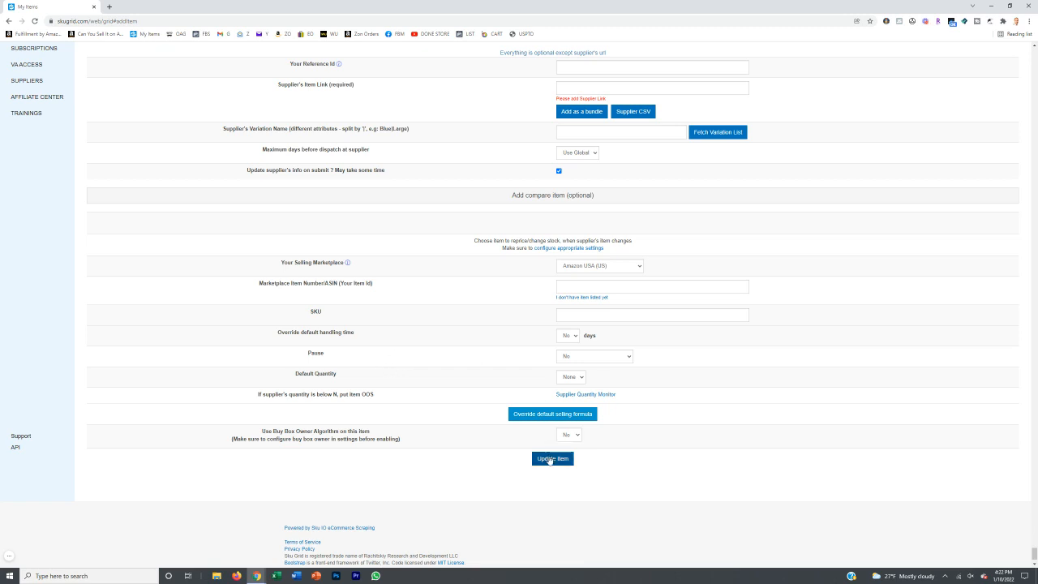
Review the new item's fields, reselect Amazon USA (US) as its selling marketplace and submit the item
scroll(546, 288, "up", 3)
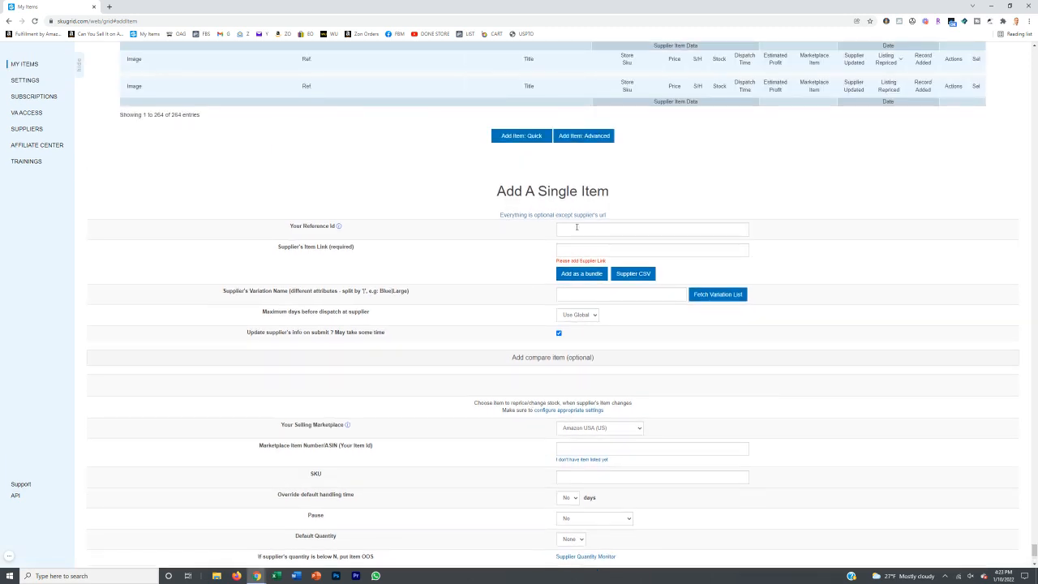
left_click(577, 228)
left_click(651, 210)
scroll(535, 292, "down", 3)
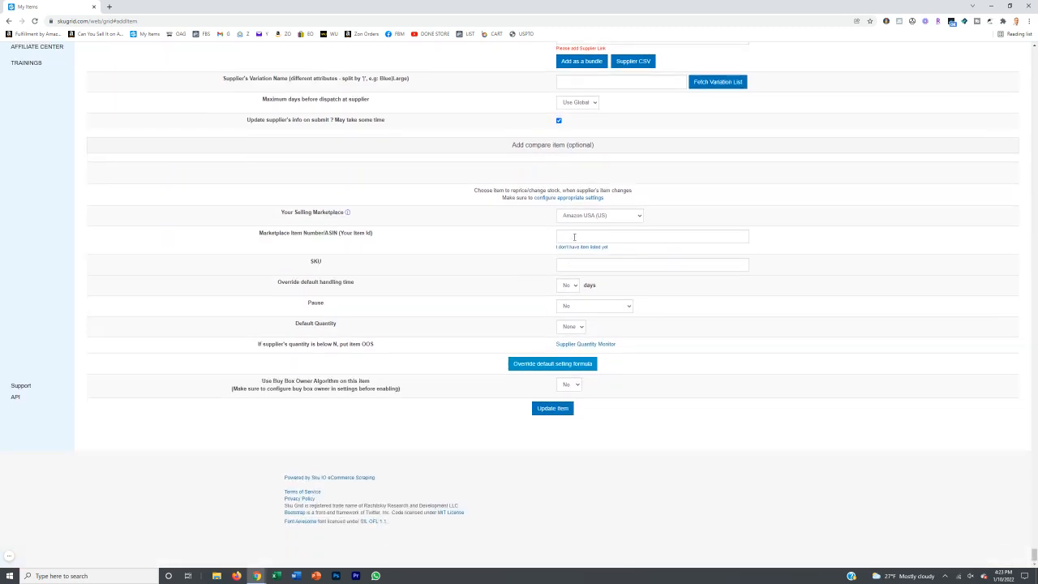
left_click(582, 216)
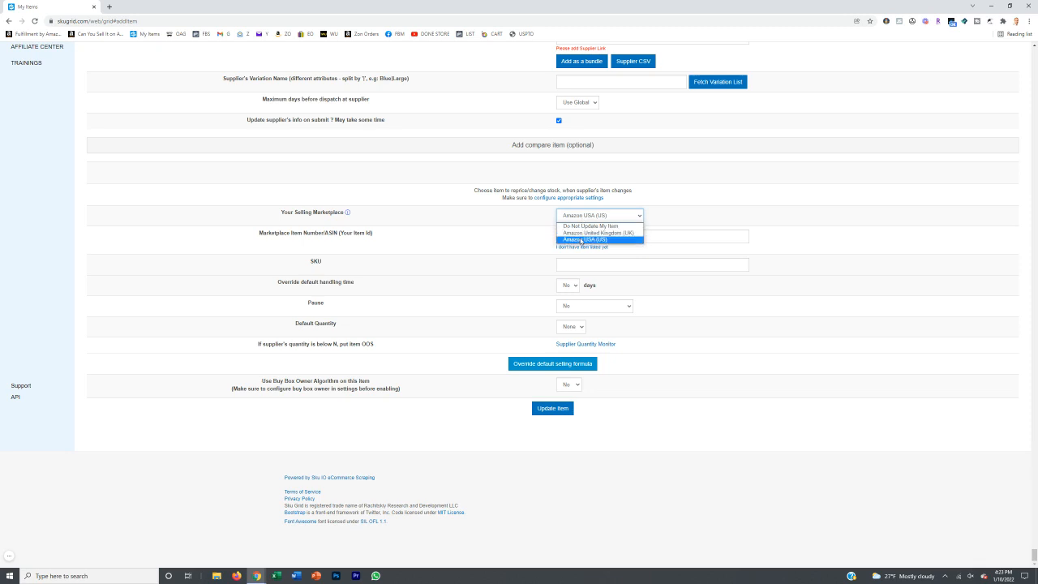
left_click(582, 240)
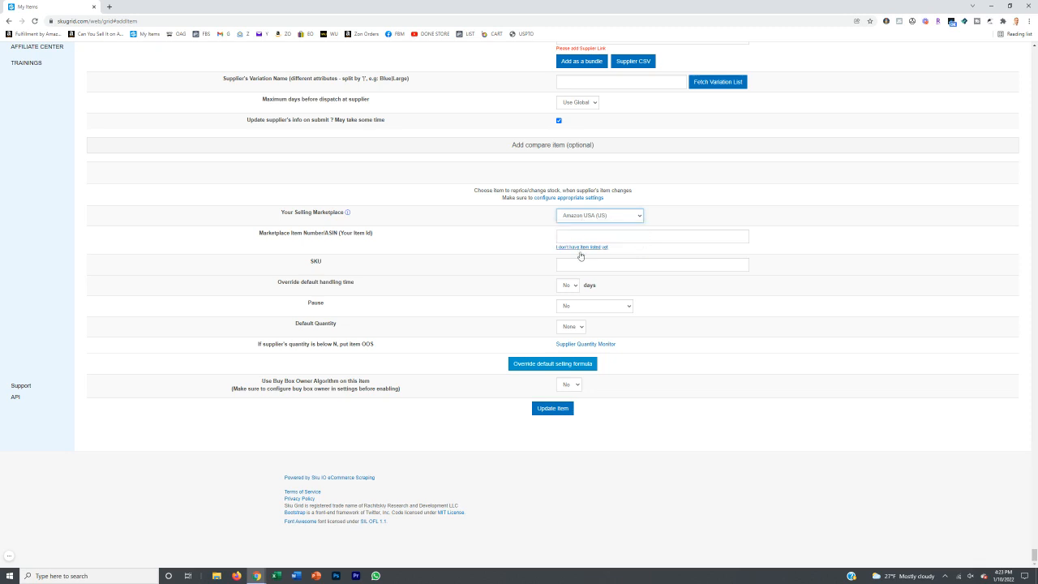
left_click(552, 409)
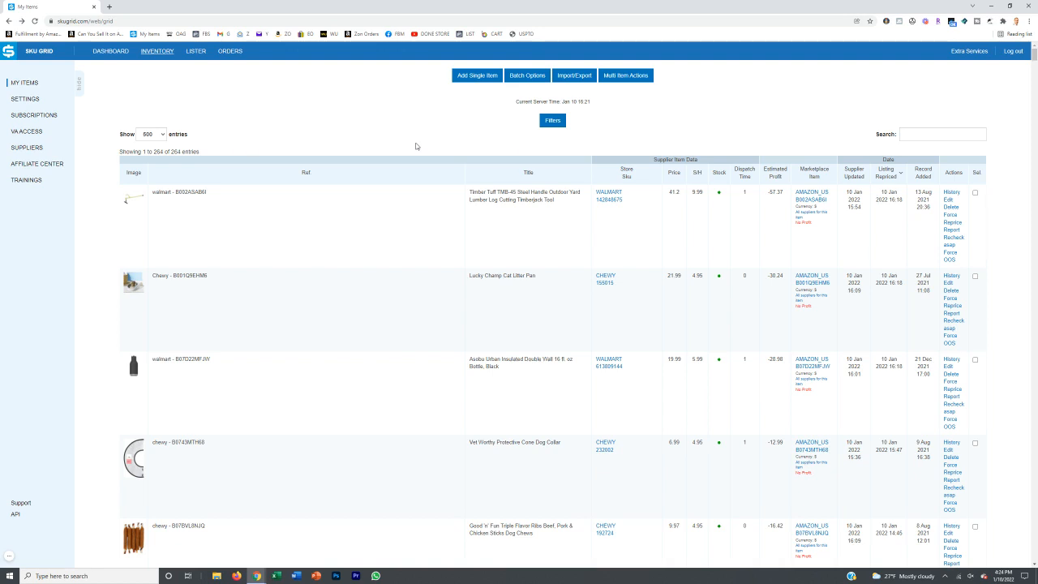
key("ctrl+f")
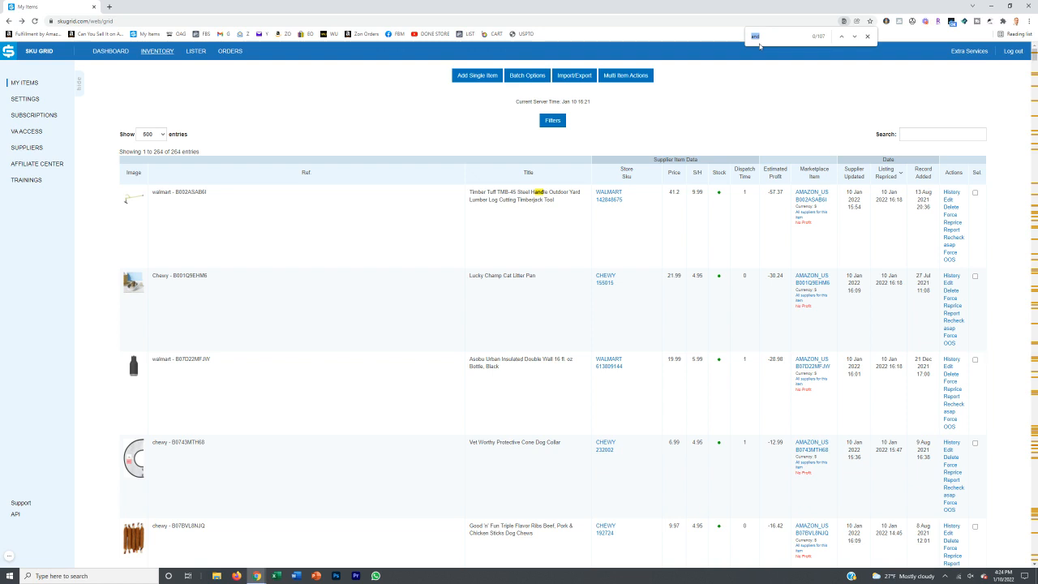
left_click(868, 37)
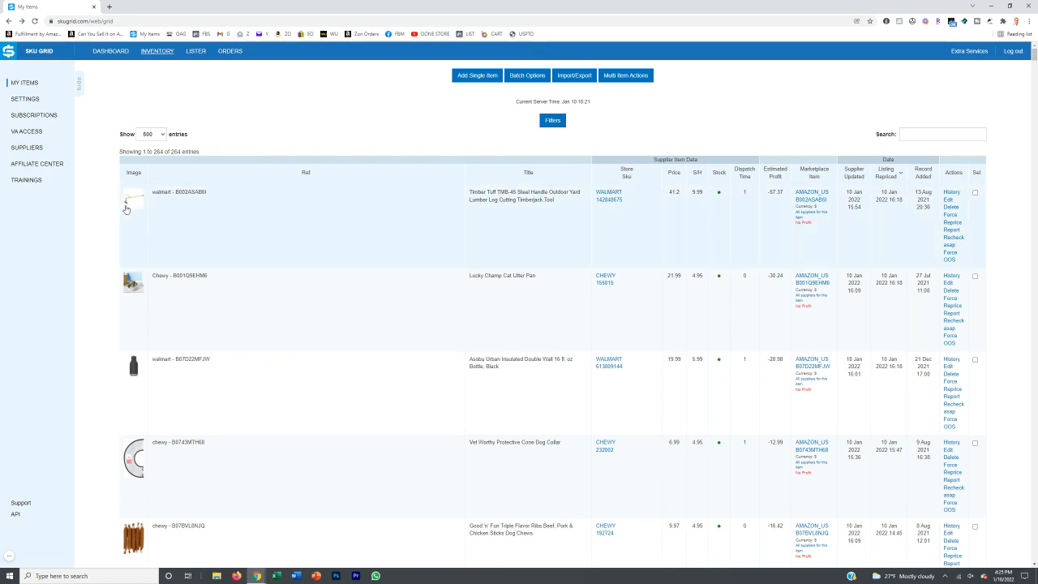
Try setting Pause to Pause Checks & Updates on the Timber Tuff log cutting tool item, and return to the inventory list without saving
left_click(948, 202)
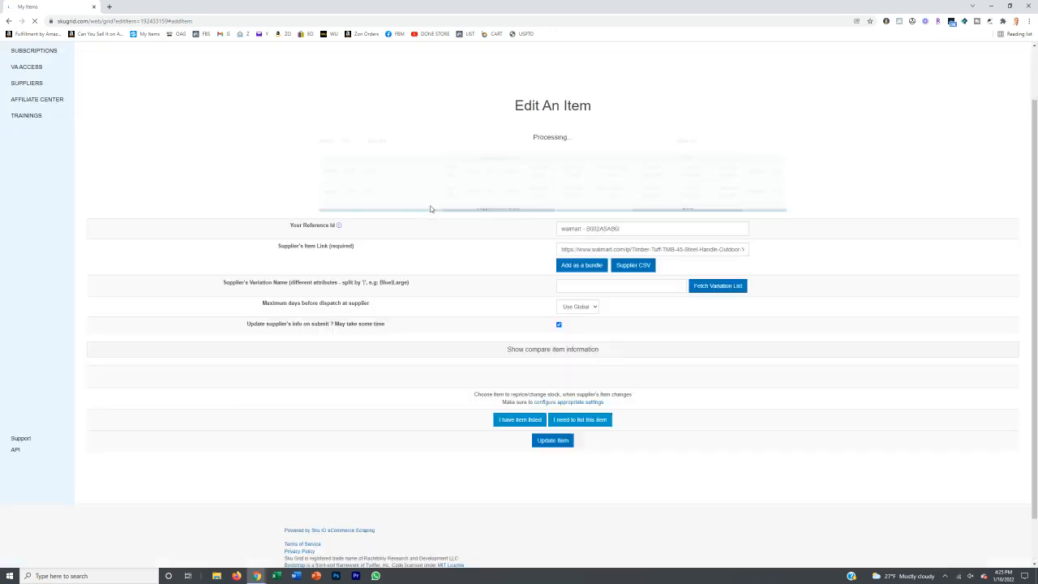
scroll(560, 487, "down", 3)
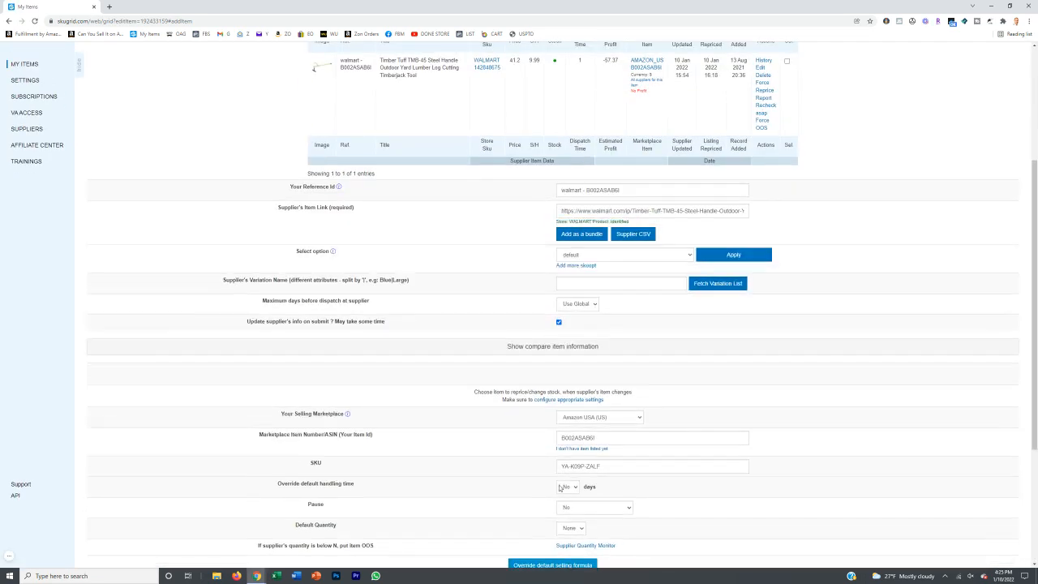
scroll(559, 486, "down", 3)
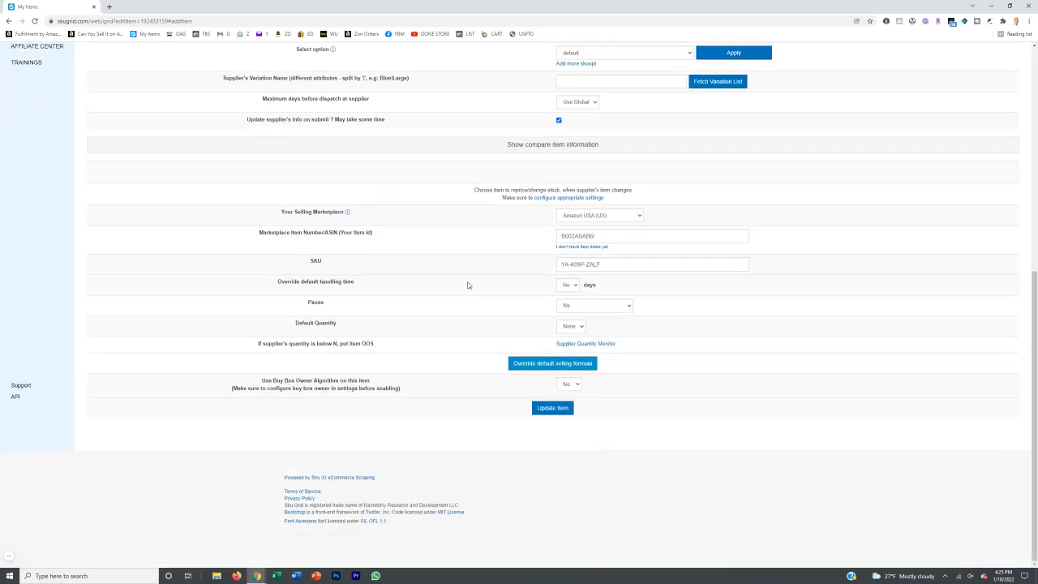
left_click(566, 307)
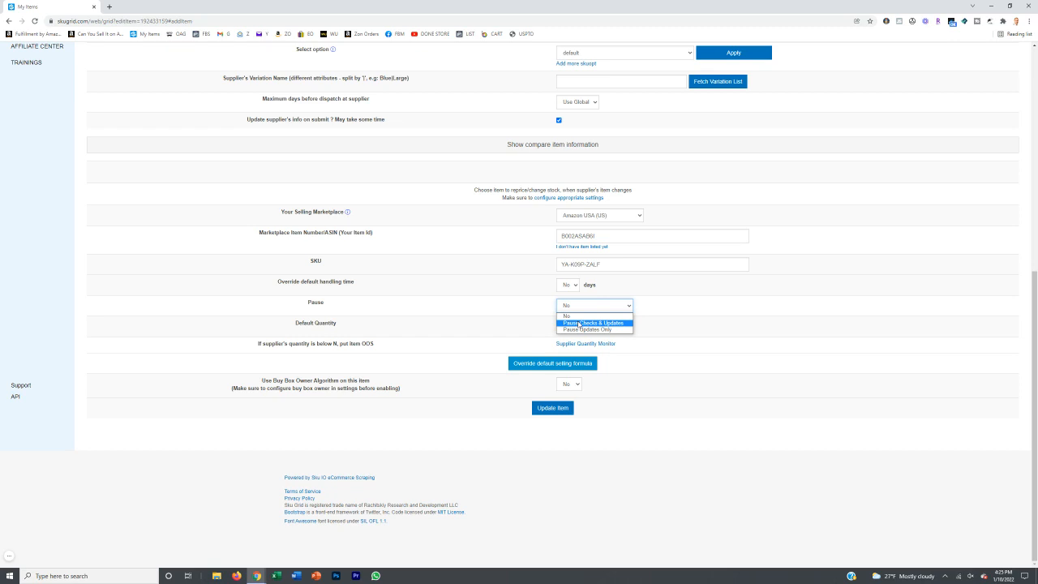
left_click(579, 324)
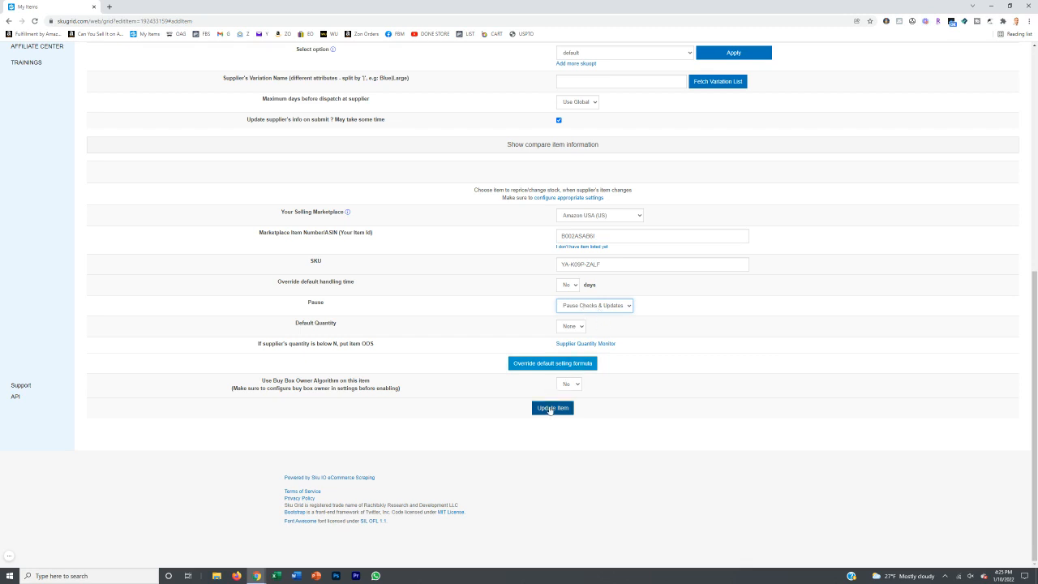
left_click(10, 22)
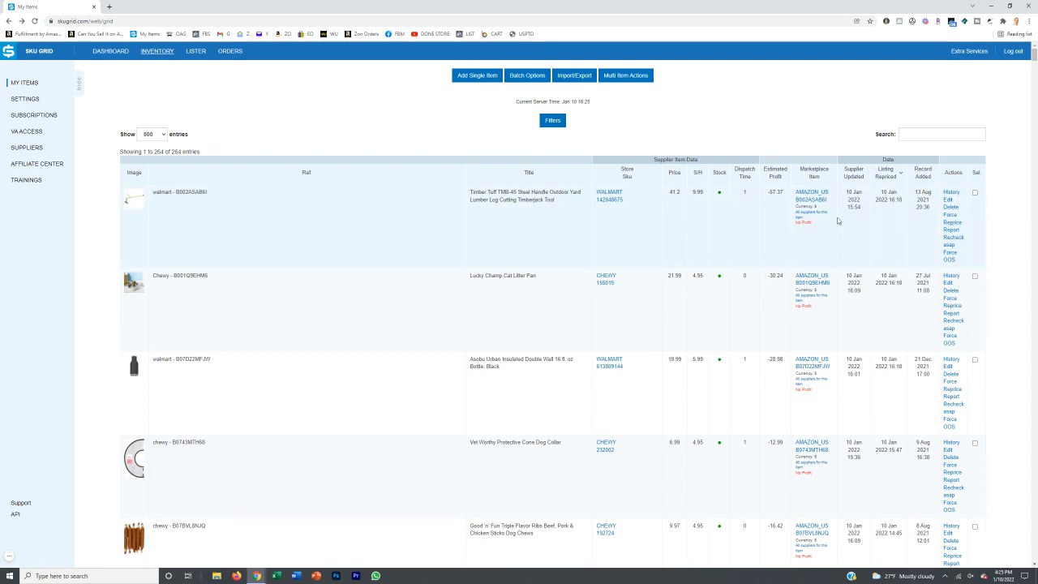
Reopen the Timber Tuff log cutting tool item for editing and select Pause Checks & Updates as its pause option
left_click(948, 202)
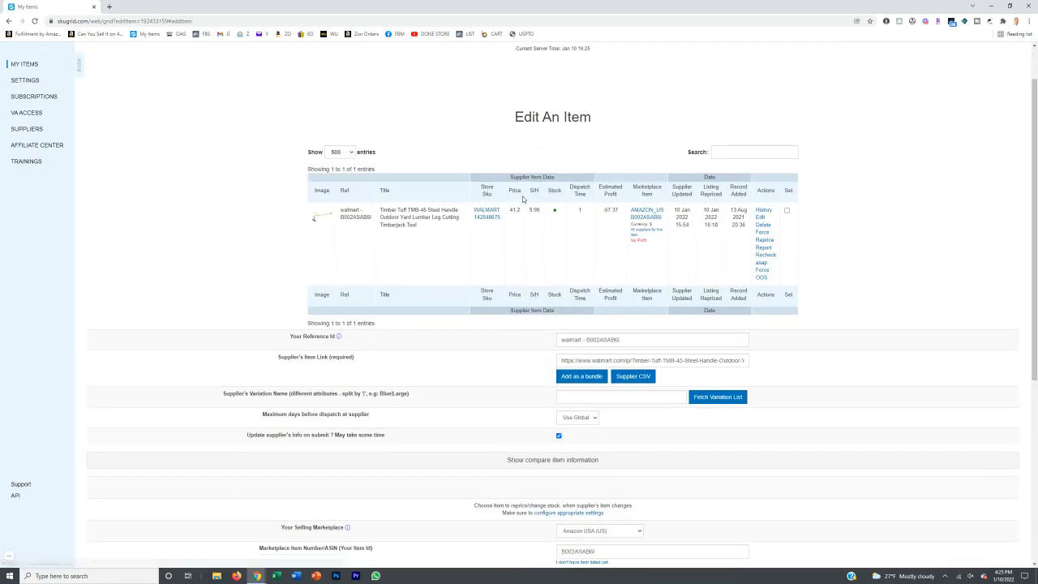
scroll(307, 333, "down", 4)
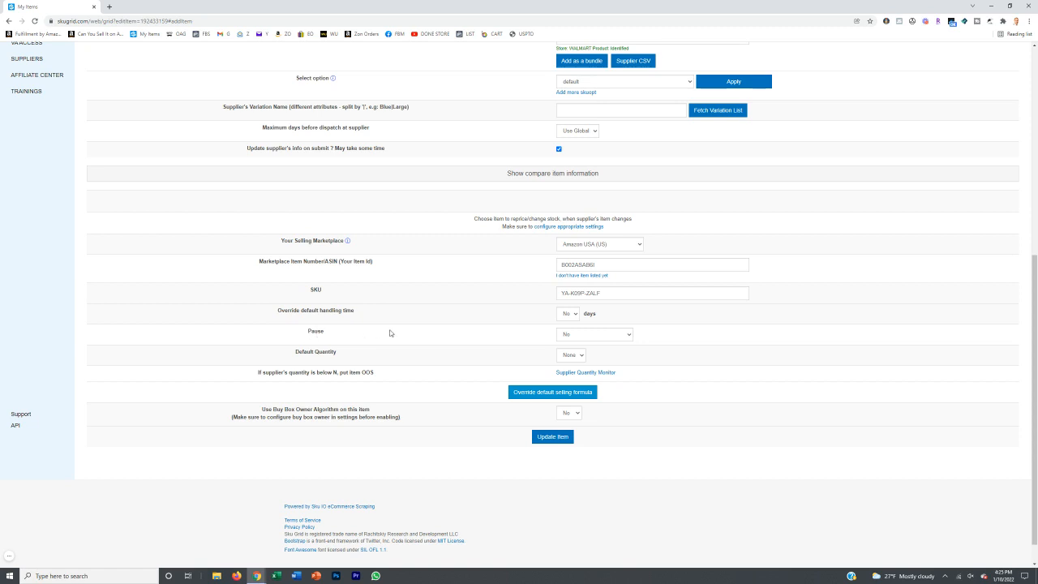
left_click(619, 335)
left_click(614, 351)
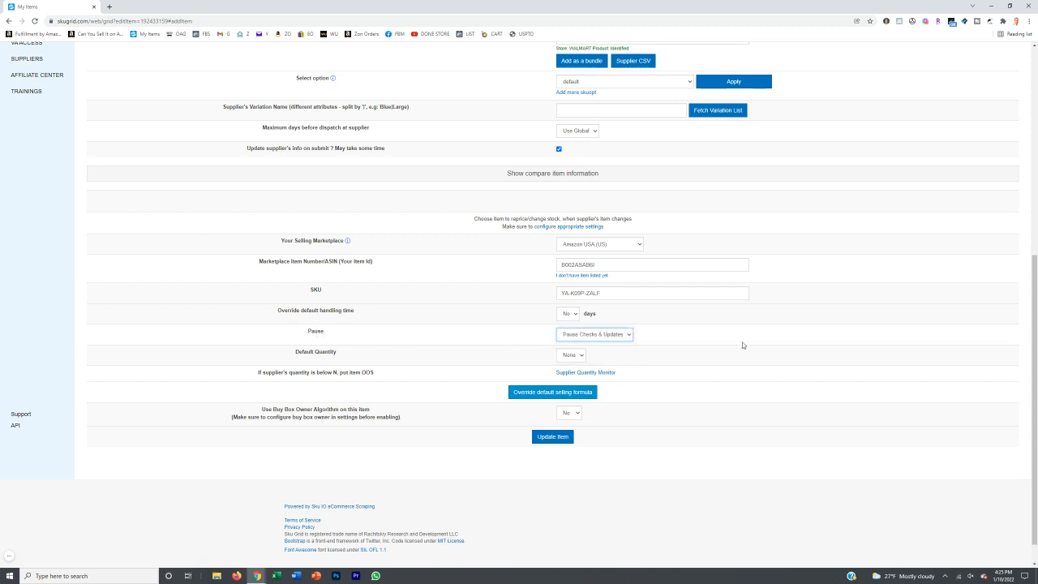
Set the Timber Tuff item's pause option back to No and return to the item's summary
left_click(629, 336)
left_click(613, 343)
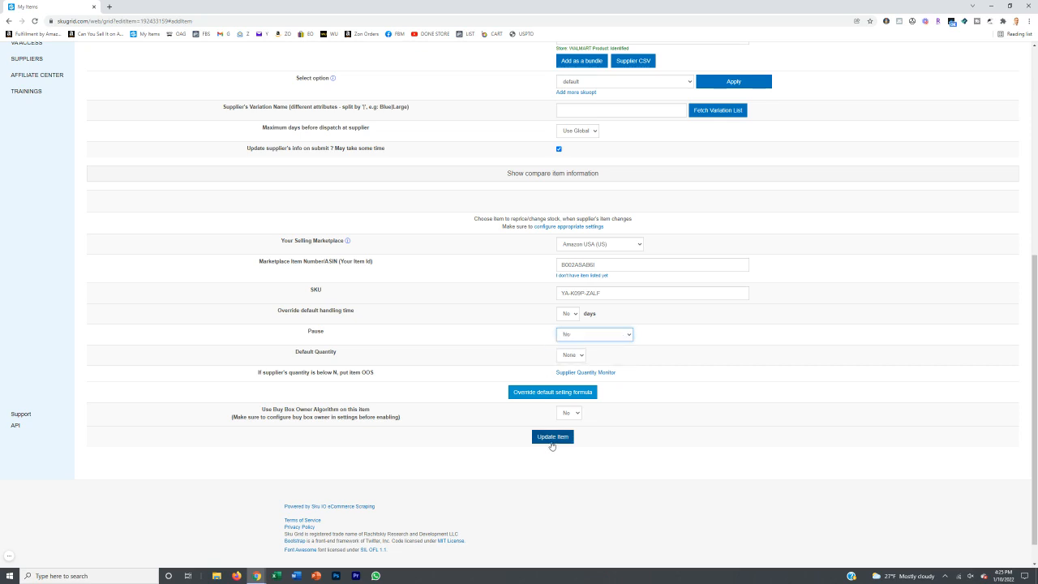
left_click(549, 473)
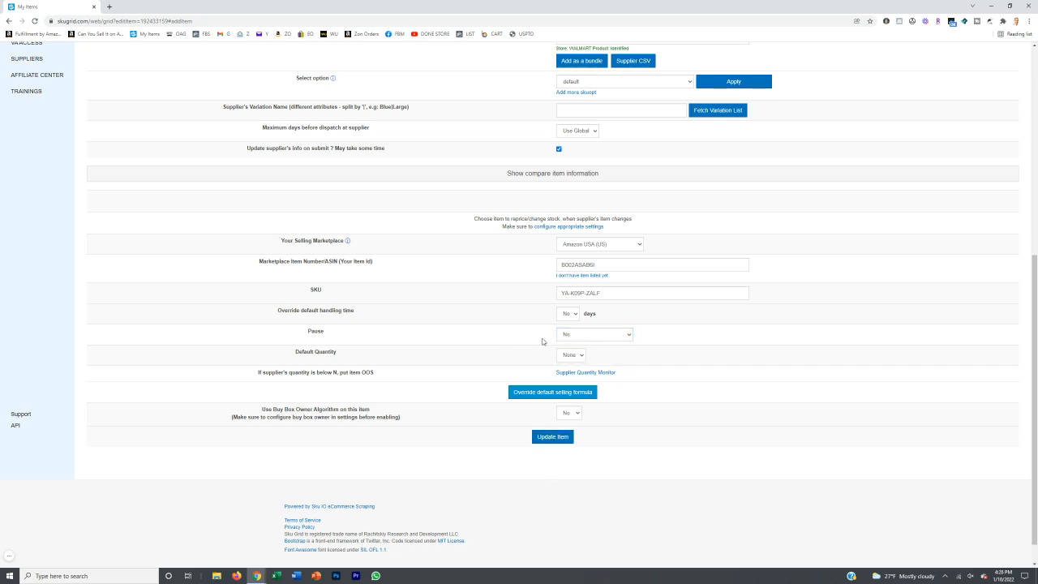
scroll(514, 343, "up", 5)
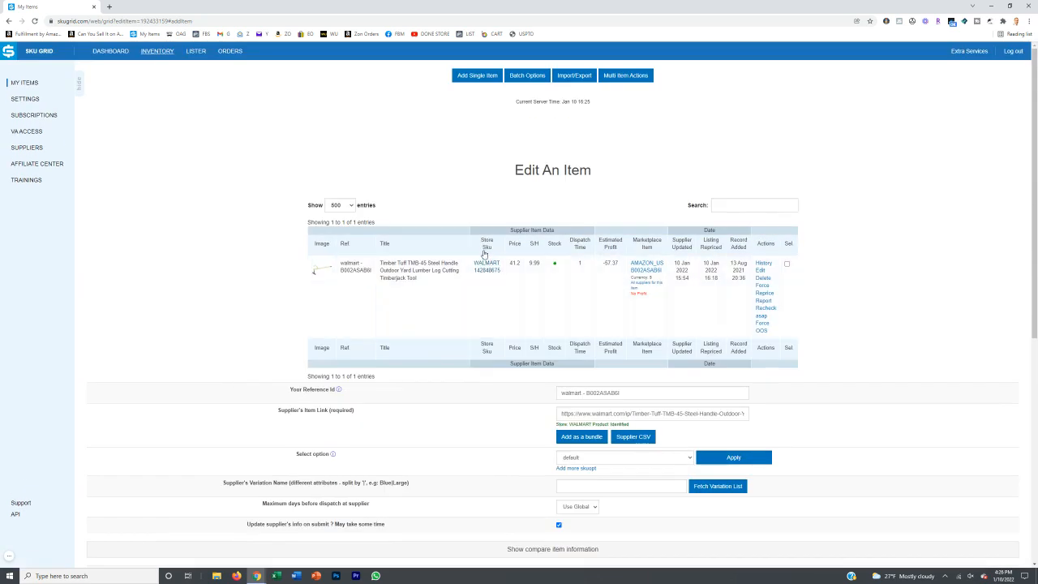